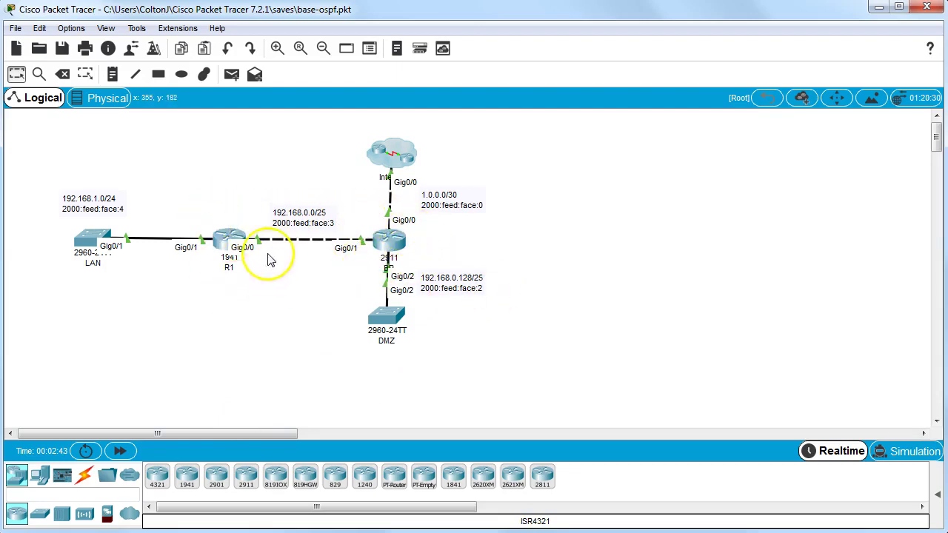
Open router BR's console and enter privileged mode with enable
{"action": "left_click", "coordinate": [390, 241]}
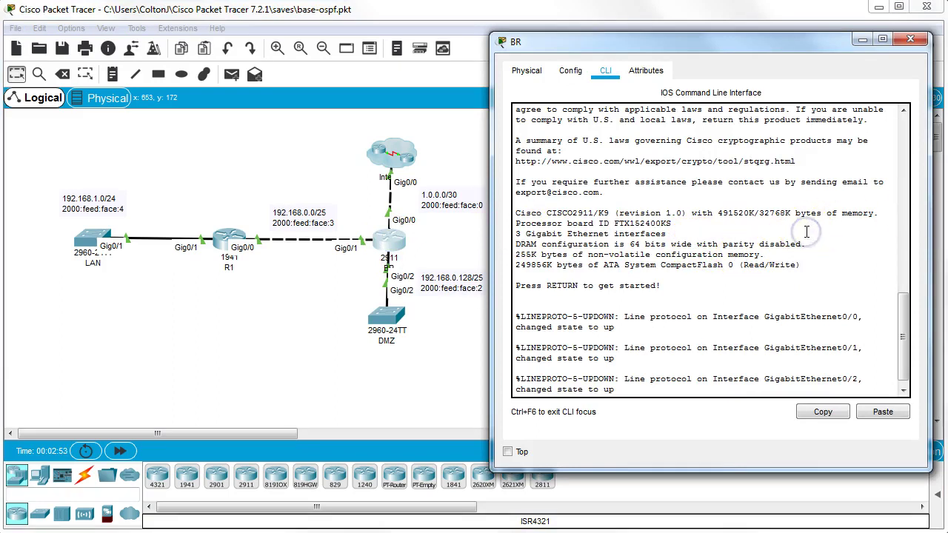
{"action": "key", "text": "Return"}
{"action": "type", "text": "en"}
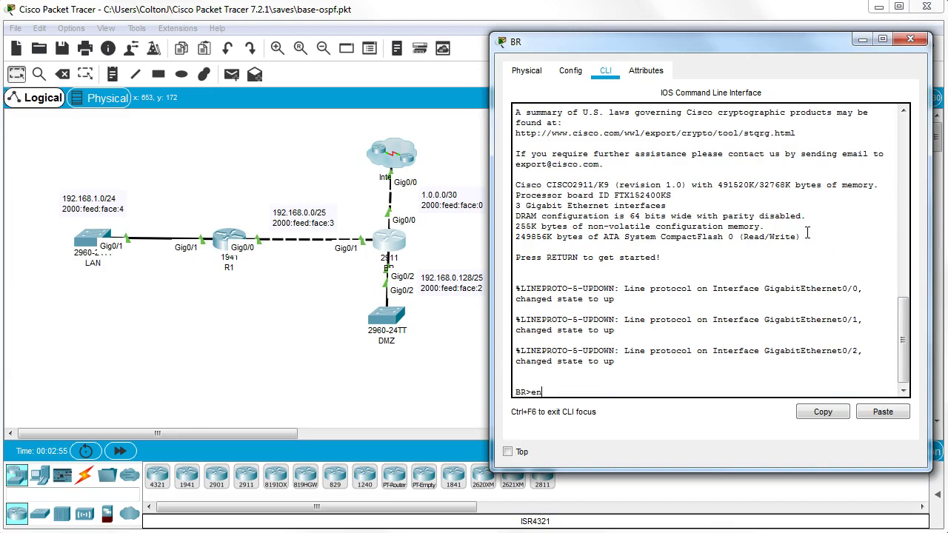
{"action": "key", "text": "Return"}
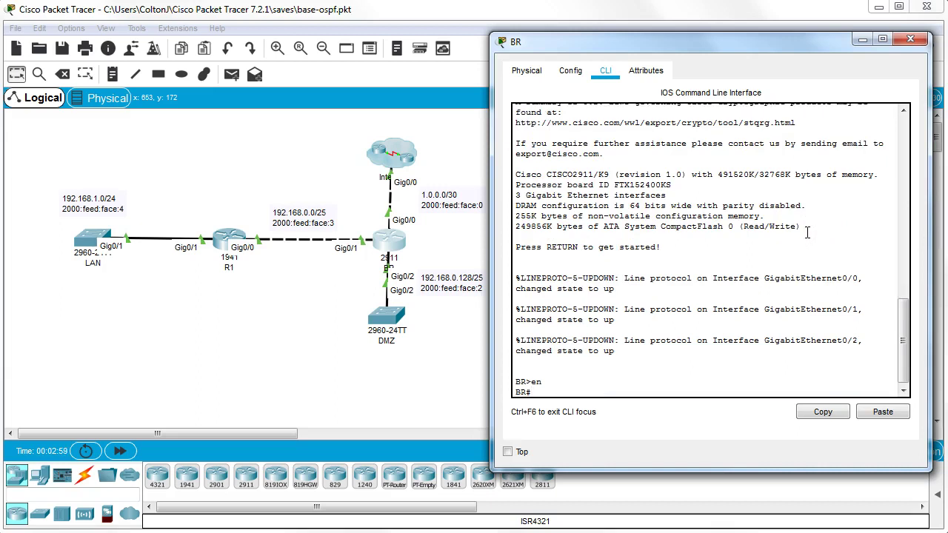
Display BR's routing table, then page through its full running configuration
{"action": "type", "text": "show ip route"}
{"action": "key", "text": "Return"}
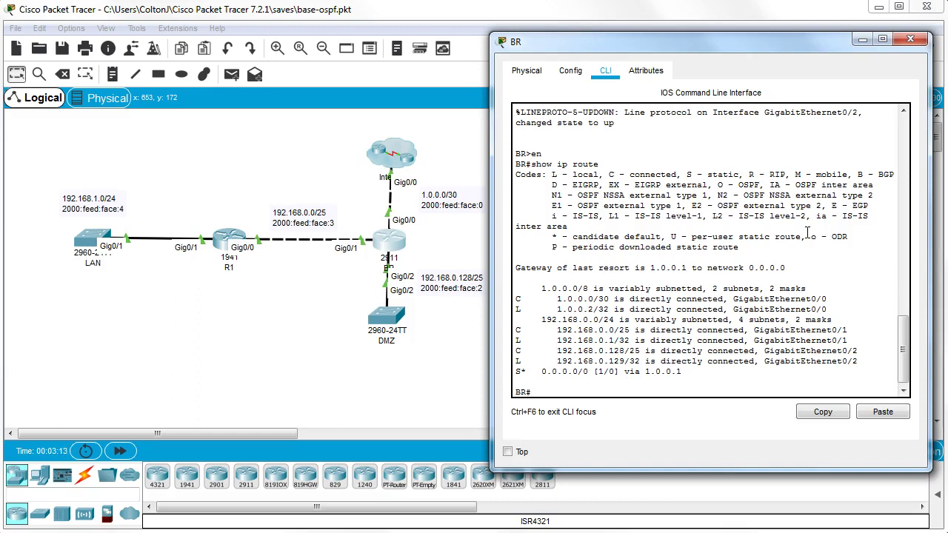
{"action": "type", "text": "show run"}
{"action": "key", "text": "Return"}
{"action": "key", "text": "space"}
{"action": "key", "text": "space"}
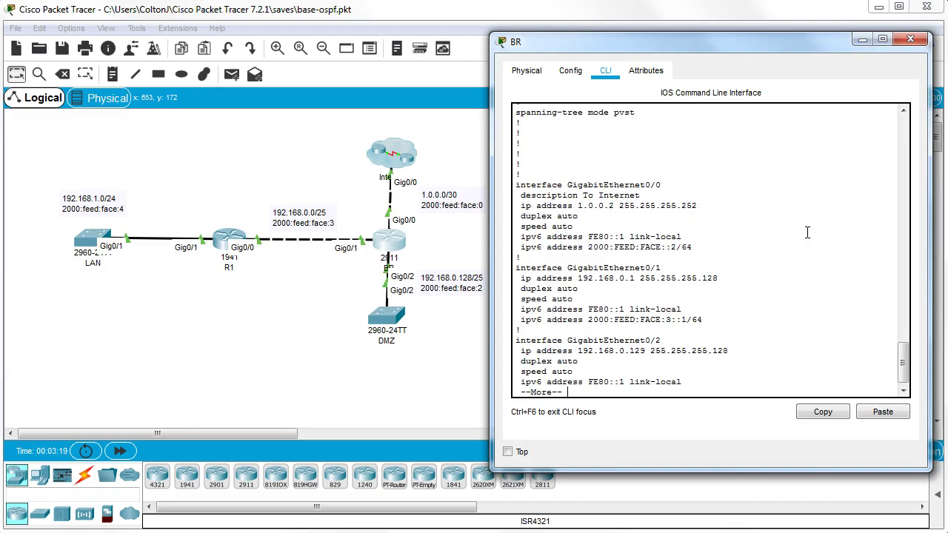
{"action": "key", "text": "space"}
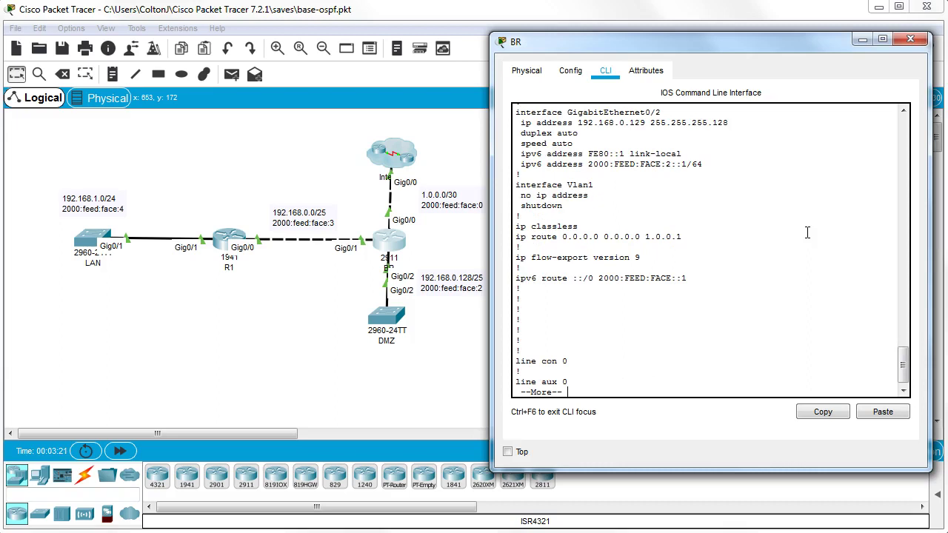
{"action": "key", "text": "space"}
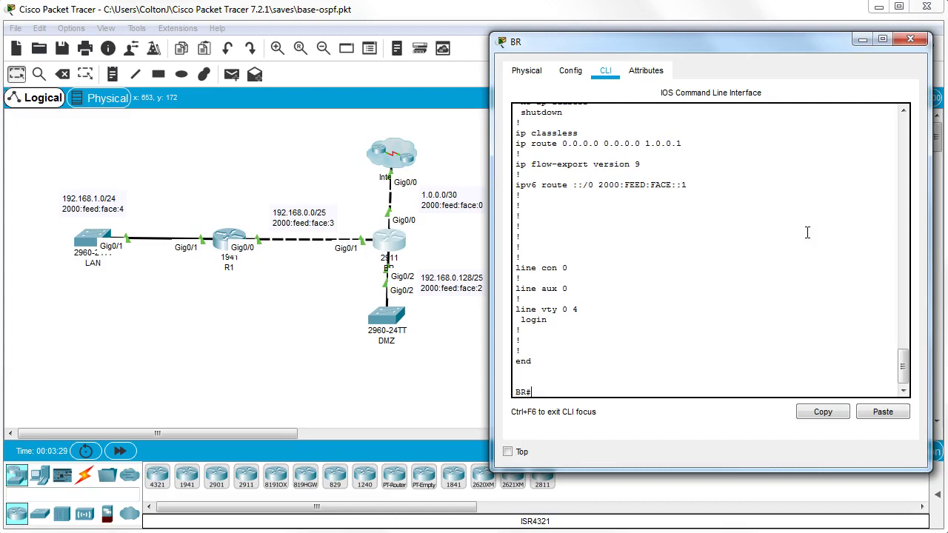
From global config on BR, create OSPF process 10 with router ID 1.1.1.1
{"action": "type", "text": "conf t"}
{"action": "key", "text": "Return"}
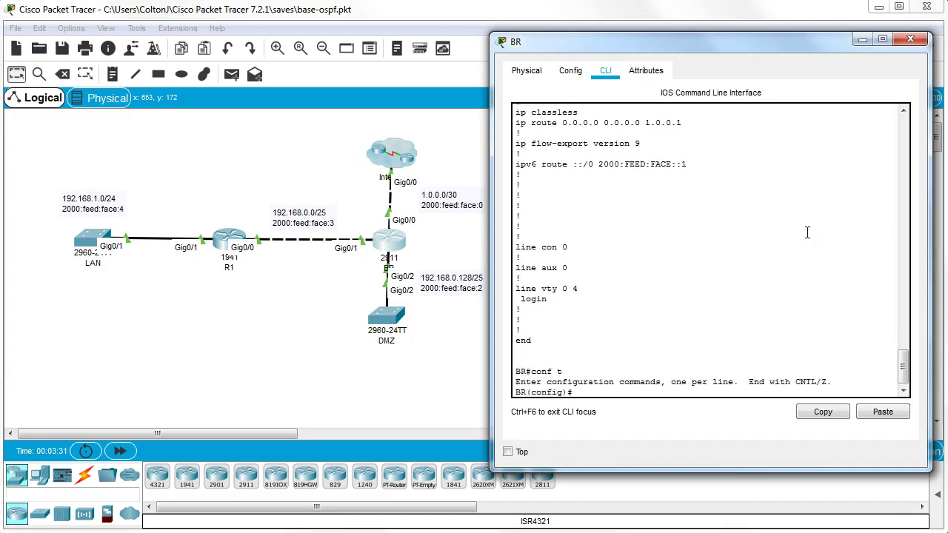
{"action": "type", "text": "router ospf"}
{"action": "type", "text": "10"}
{"action": "key", "text": "Return"}
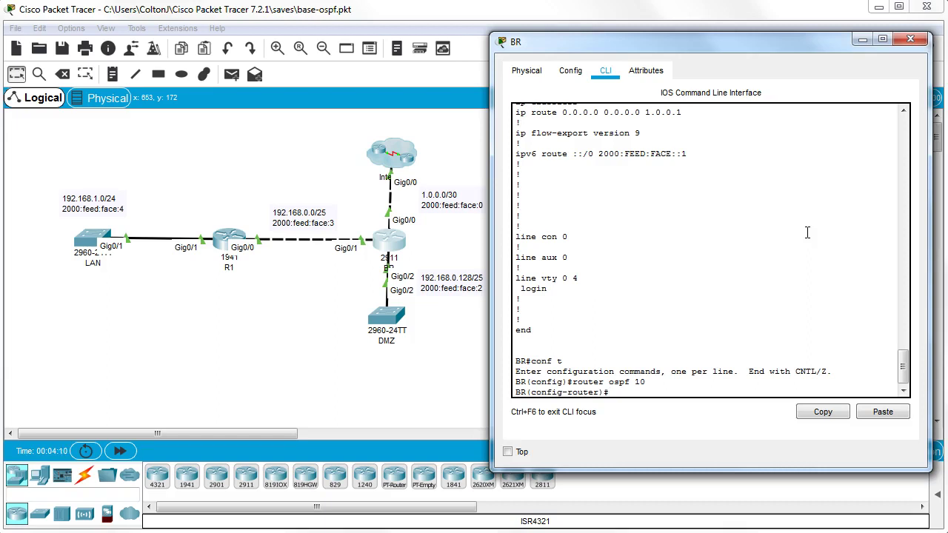
{"action": "type", "text": "router"}
{"action": "key", "text": "Tab"}
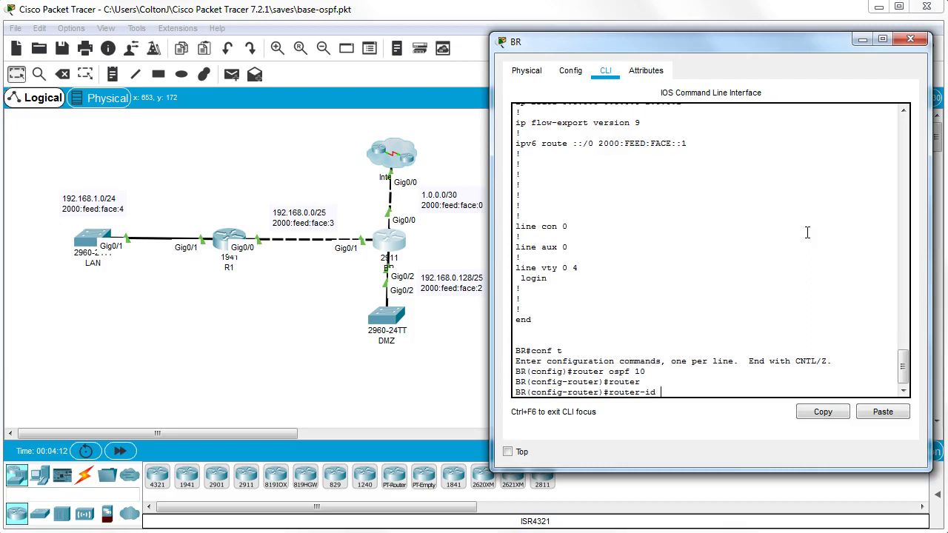
{"action": "type", "text": "1.1.1.1"}
{"action": "key", "text": "Return"}
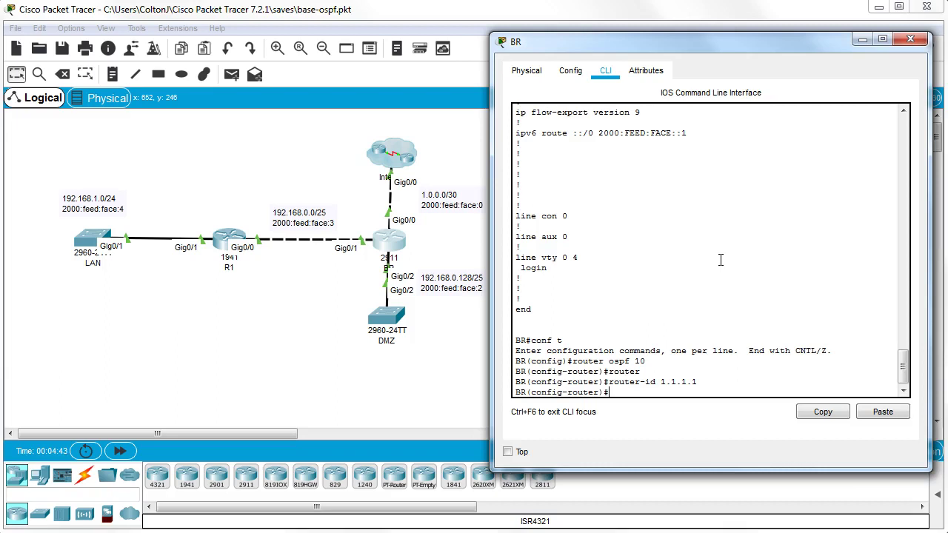
Add BR networks 192.168.0.0 0.0.0.127, 1.0.0.0 0.0.0.3 and 192.168.0.128 0.0.0.127 to area 0
{"action": "type", "text": "etwork 192.168.0.0"}
{"action": "type", "text": "0.0"}
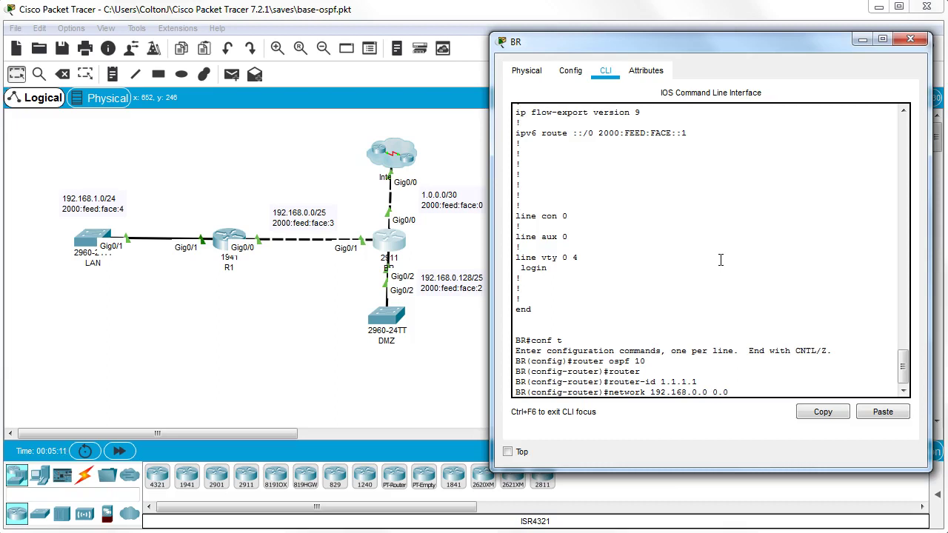
{"action": "type", "text": ".0.127 area"}
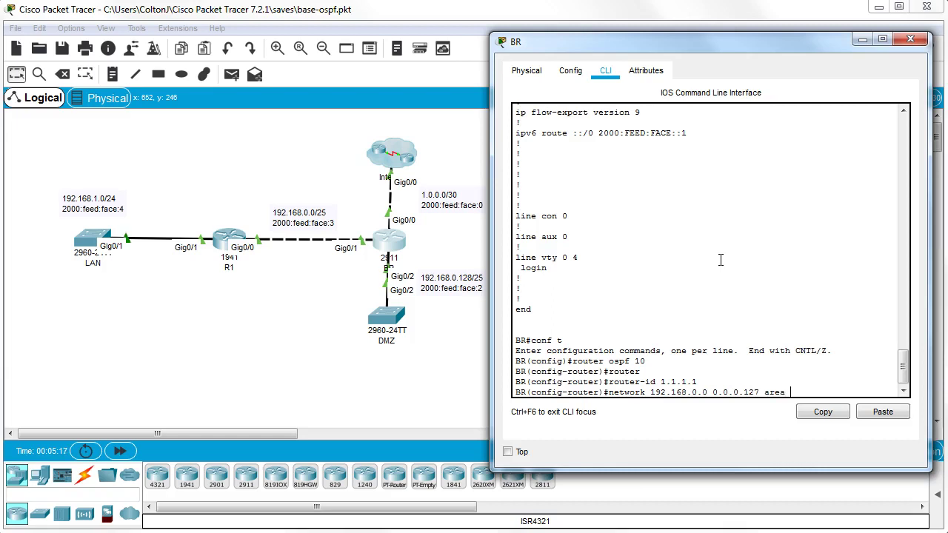
{"action": "type", "text": " 0"}
{"action": "key", "text": "Return"}
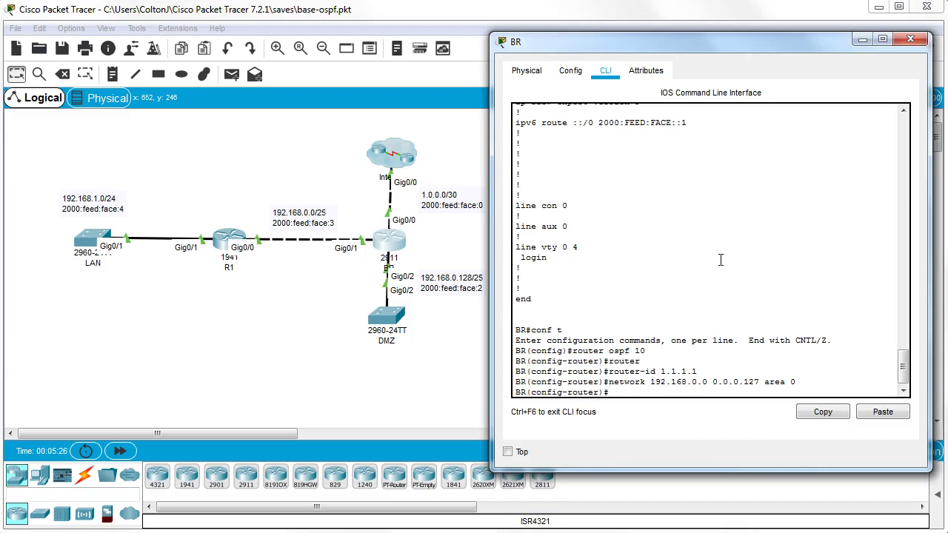
{"action": "type", "text": "network 1.0.0.0 0.0.0.3 area 0"}
{"action": "key", "text": "Return"}
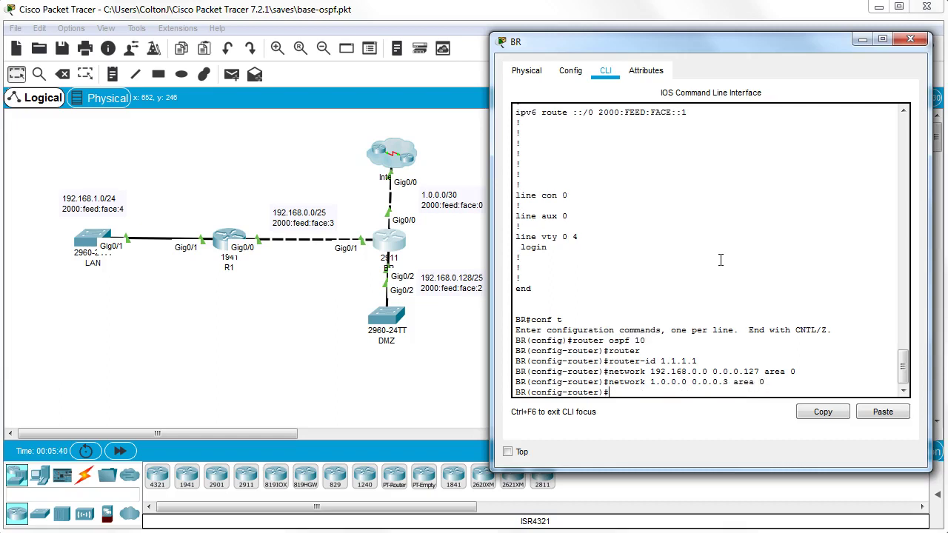
{"action": "type", "text": "network 192.168.0.128 0"}
{"action": "type", "text": ".0.0.127"}
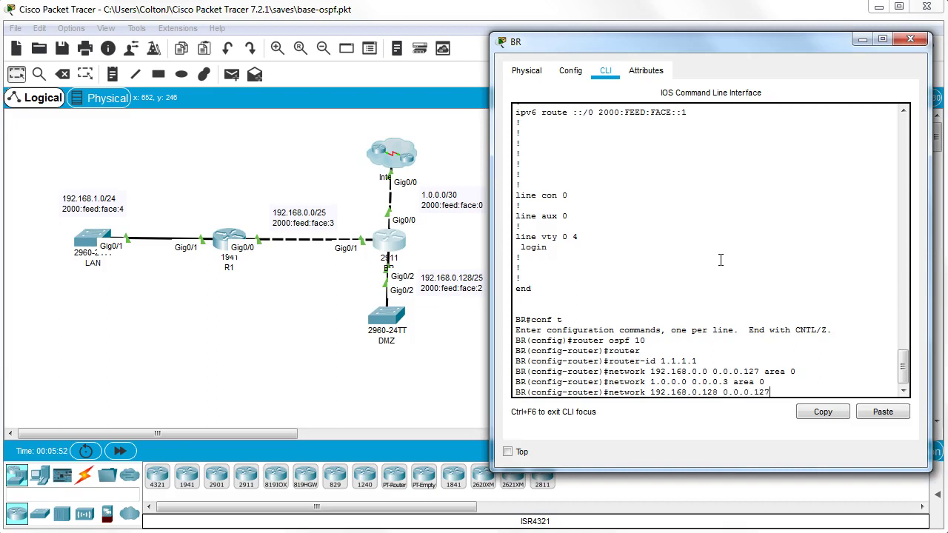
{"action": "type", "text": " area 0"}
{"action": "key", "text": "Return"}
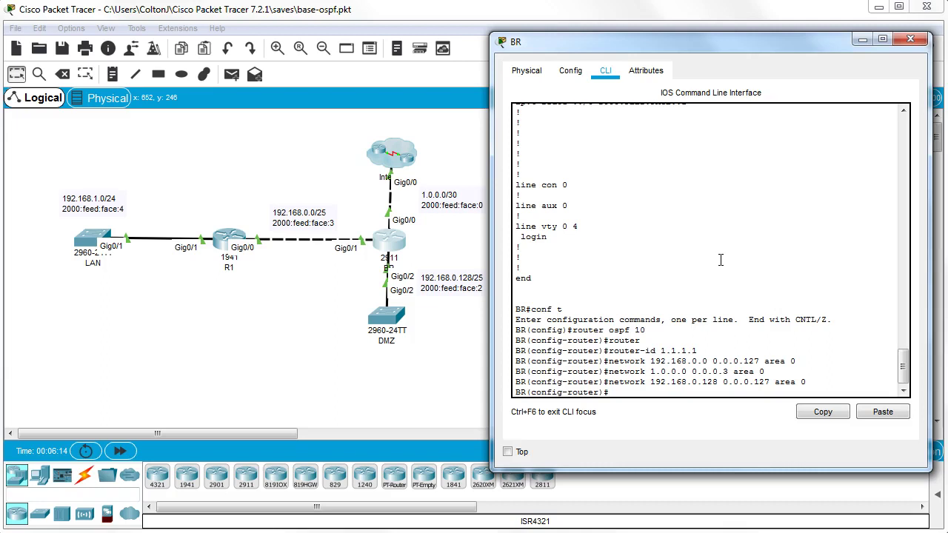
Configure passive-interface for g0/0 and g0/2 under BR's OSPF process
{"action": "type", "text": "pass"}
{"action": "key", "text": "Tab"}
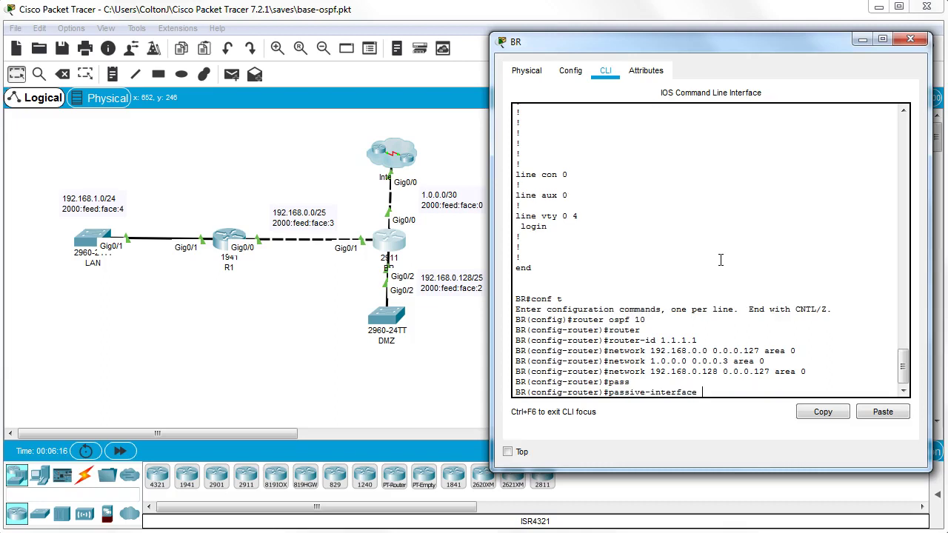
{"action": "type", "text": "g0/0"}
{"action": "key", "text": "Return"}
{"action": "type", "text": "pass"}
{"action": "key", "text": "Tab"}
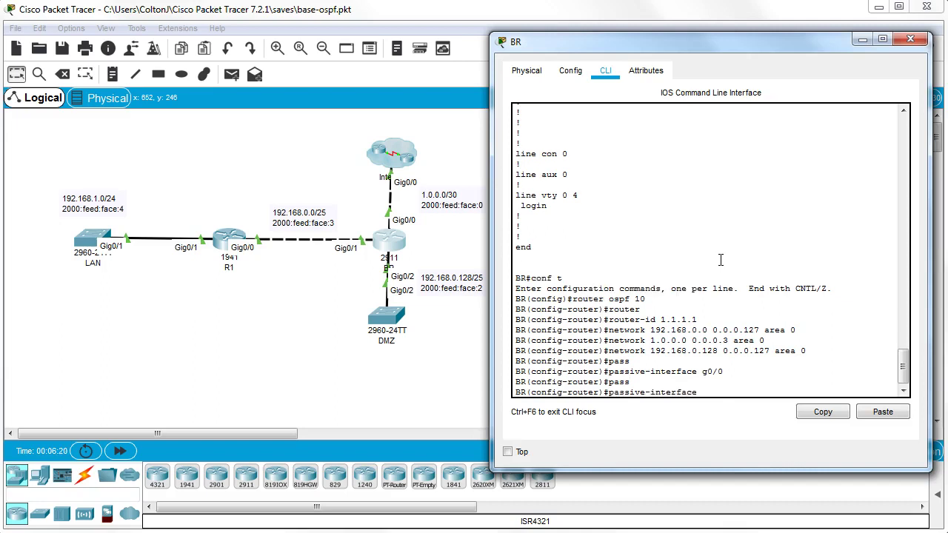
{"action": "type", "text": "g0/2"}
{"action": "key", "text": "Return"}
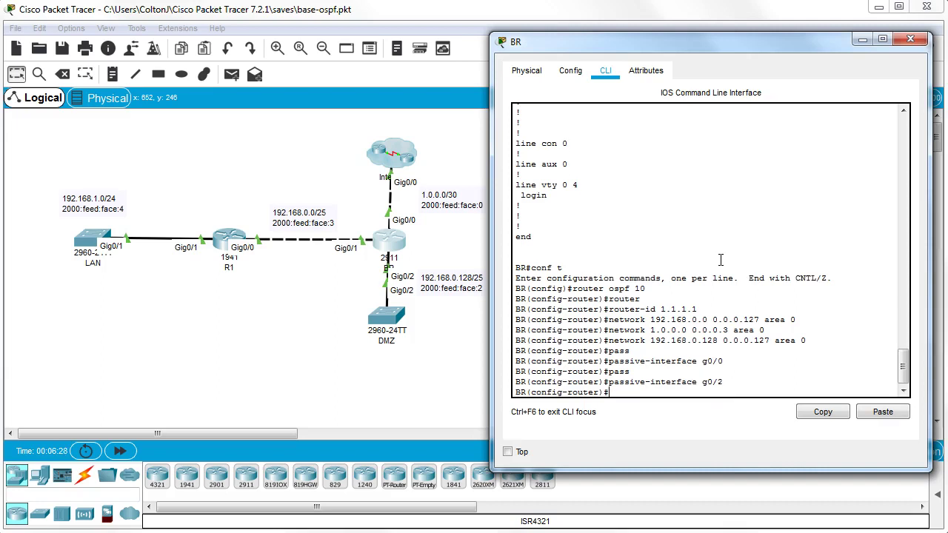
Open router R1's console, enable privileged mode and enter global configuration with conf t
{"action": "left_click", "coordinate": [231, 245]}
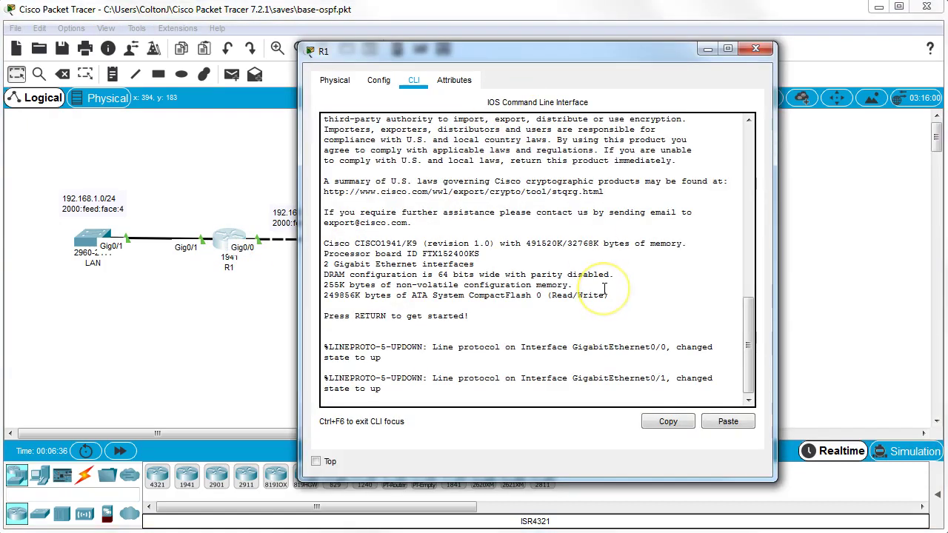
{"action": "key", "text": "Return"}
{"action": "type", "text": "en"}
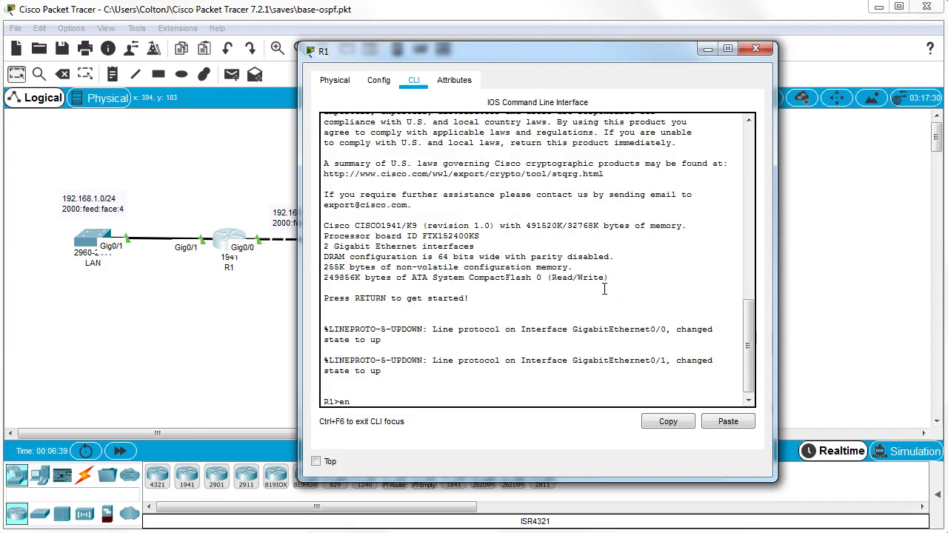
{"action": "key", "text": "Return"}
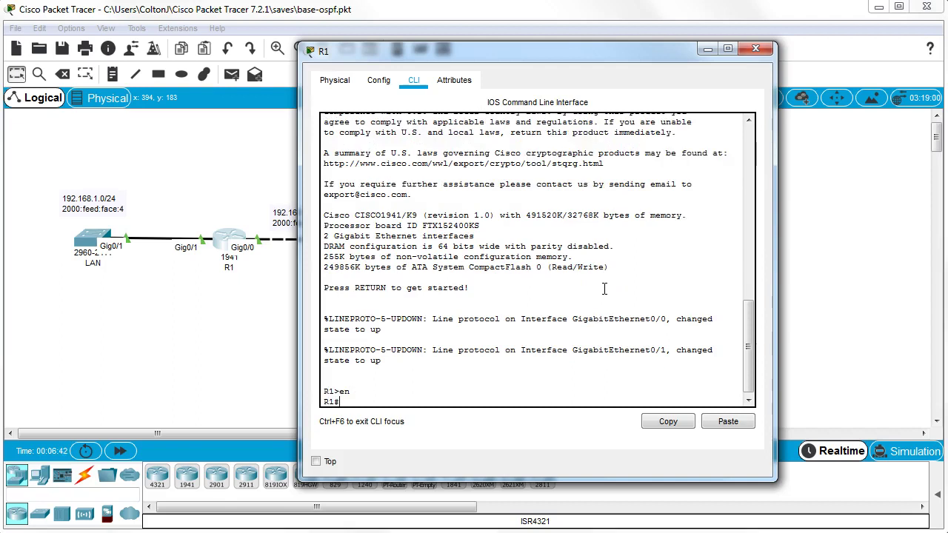
{"action": "type", "text": "conf t"}
{"action": "key", "text": "Return"}
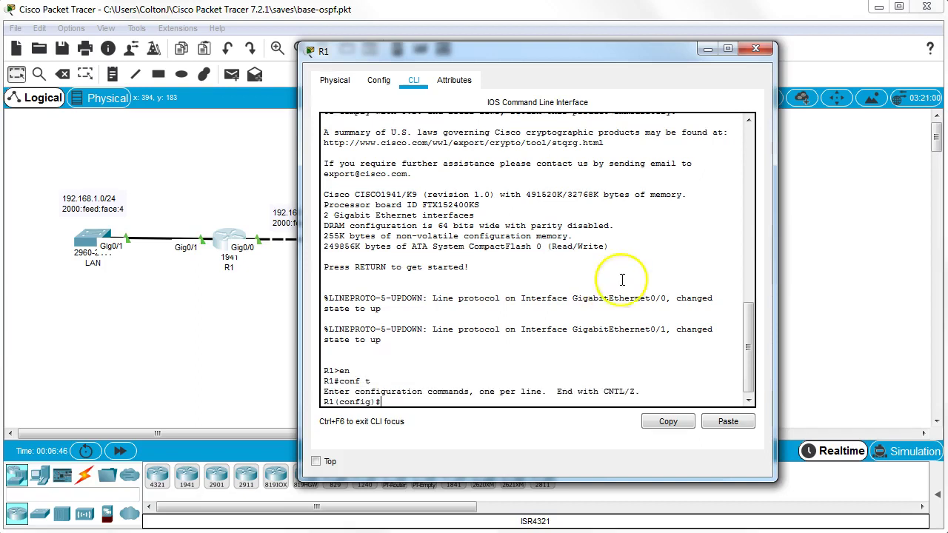
Move R1's console window aside so BR and the topology are visible
{"action": "left_click_drag", "start_coordinate": [491, 56], "coordinate": [638, 49]}
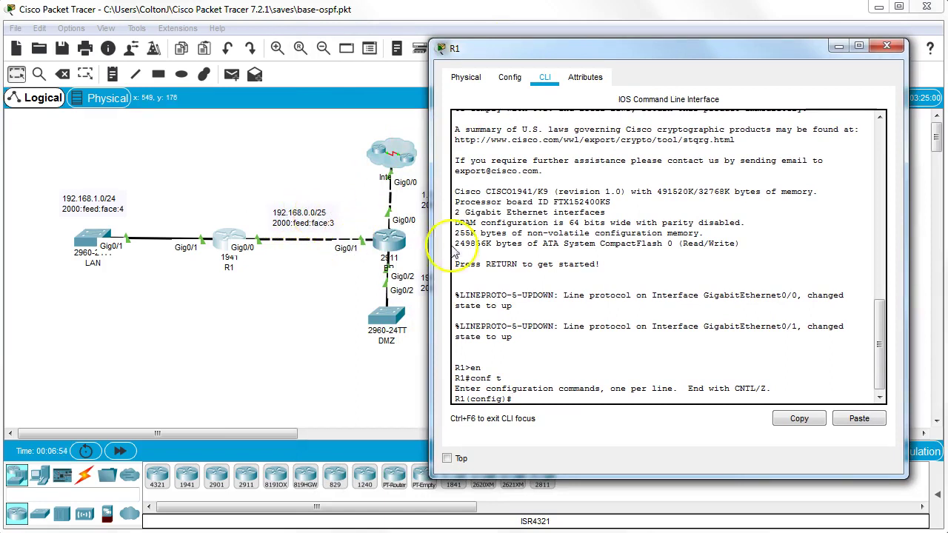
{"action": "left_click", "coordinate": [565, 258]}
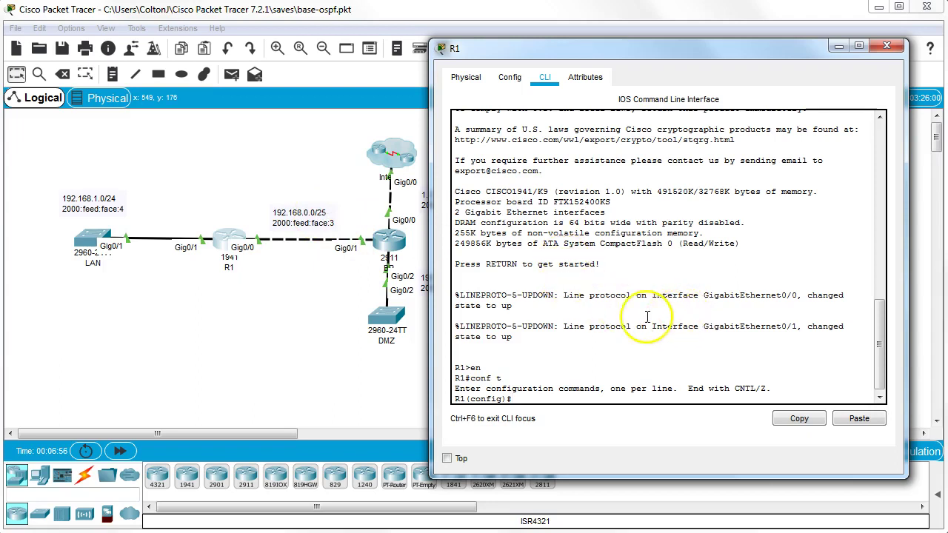
{"action": "left_click", "coordinate": [557, 348]}
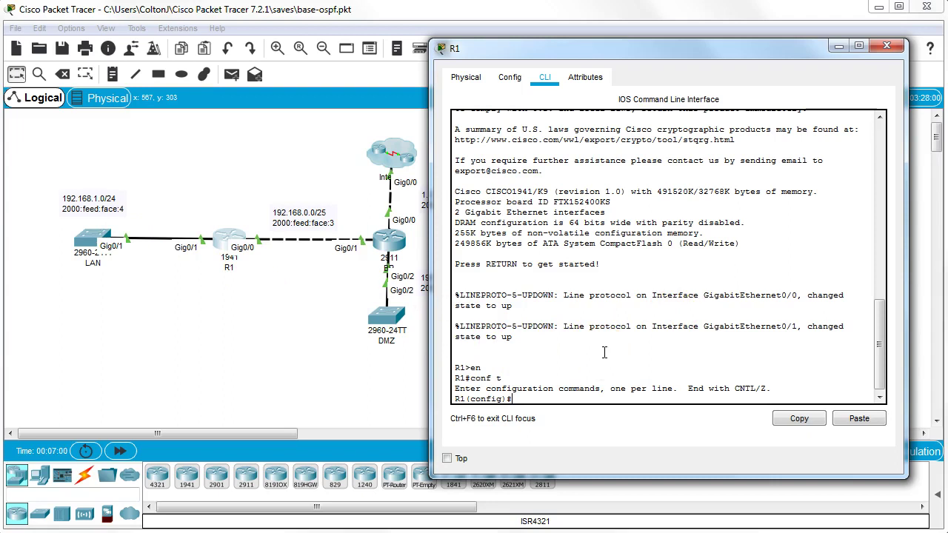
Start OSPF process 10 on R1 with router ID 2.2.2.2
{"action": "type", "text": "router ospf 10"}
{"action": "key", "text": "Return"}
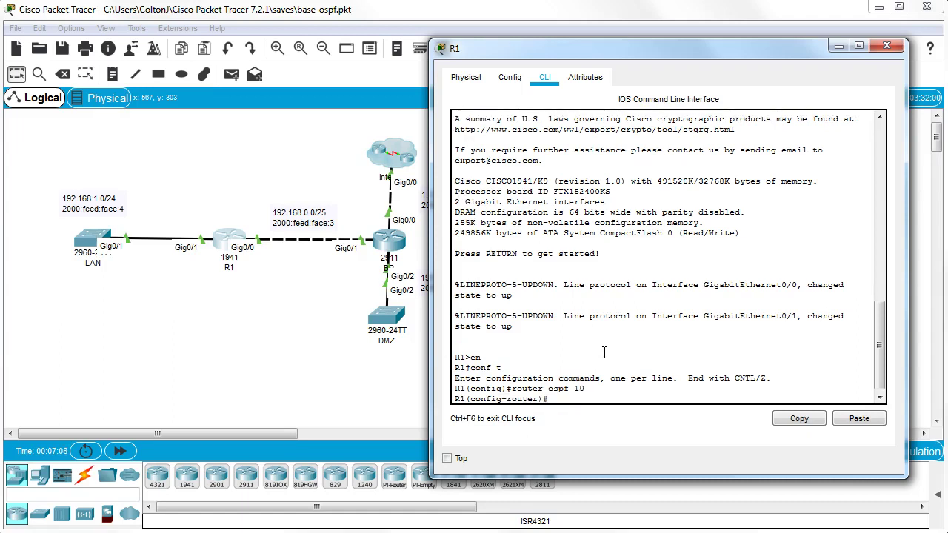
{"action": "type", "text": "router"}
{"action": "key", "text": "Tab"}
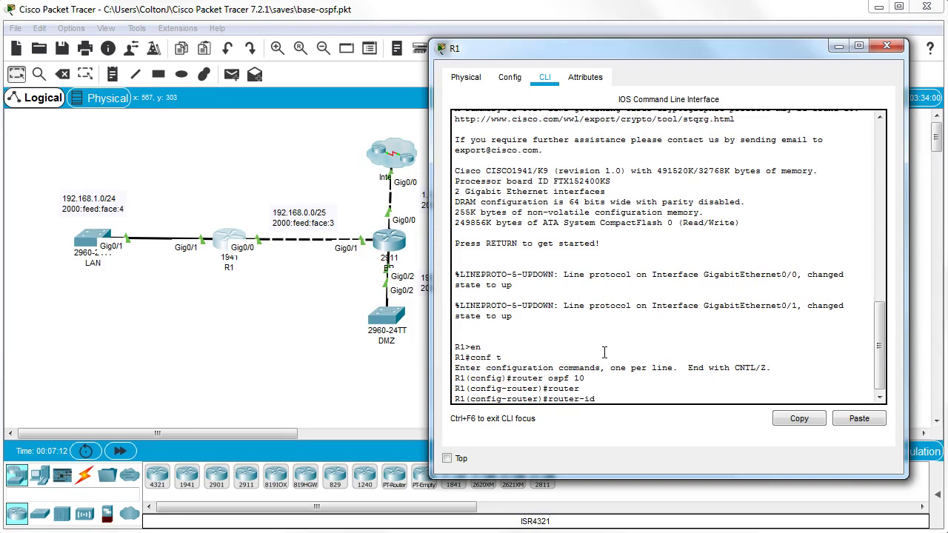
{"action": "type", "text": "2.2.2.2"}
{"action": "key", "text": "Return"}
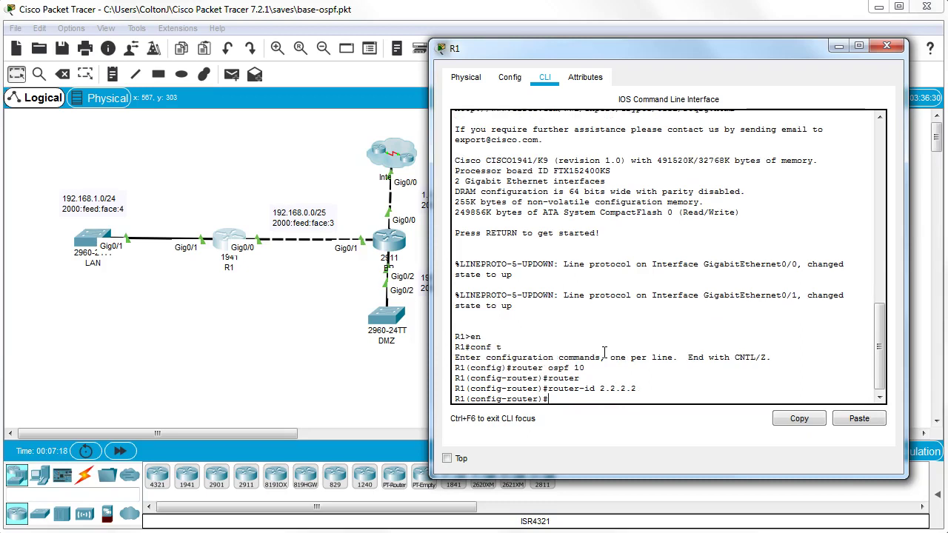
Advertise 192.168.0.0 0.0.0.127 and 192.168.1.0 0.0.0.255 in area 0 on R1
{"action": "type", "text": "network 192.168.0.0 "}
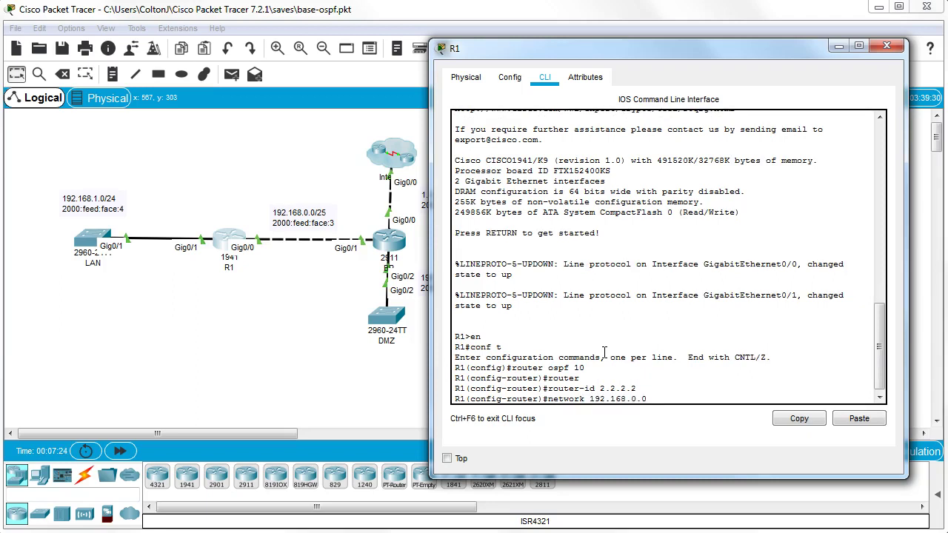
{"action": "type", "text": "0.0.0.127 area 0"}
{"action": "key", "text": "Return"}
{"action": "type", "text": "n"}
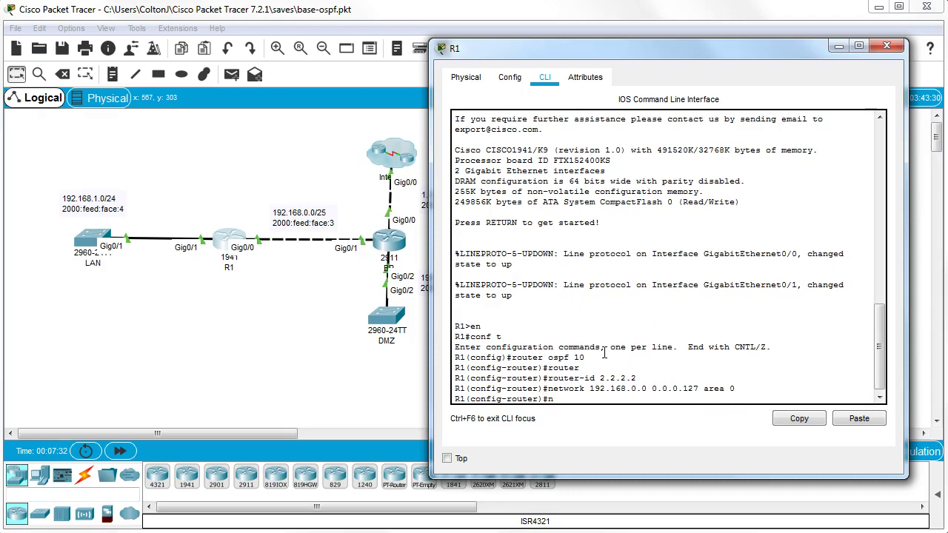
{"action": "type", "text": "etwork 192.168.1.0"}
{"action": "key", "text": "Return"}
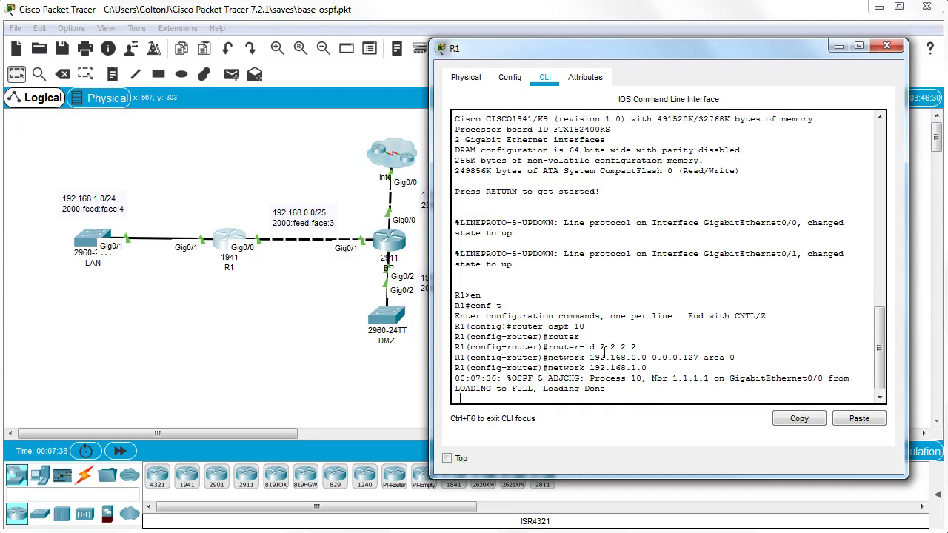
{"action": "type", "text": "0.0.0.255 area 0"}
{"action": "key", "text": "Return"}
{"action": "key", "text": "Up"}
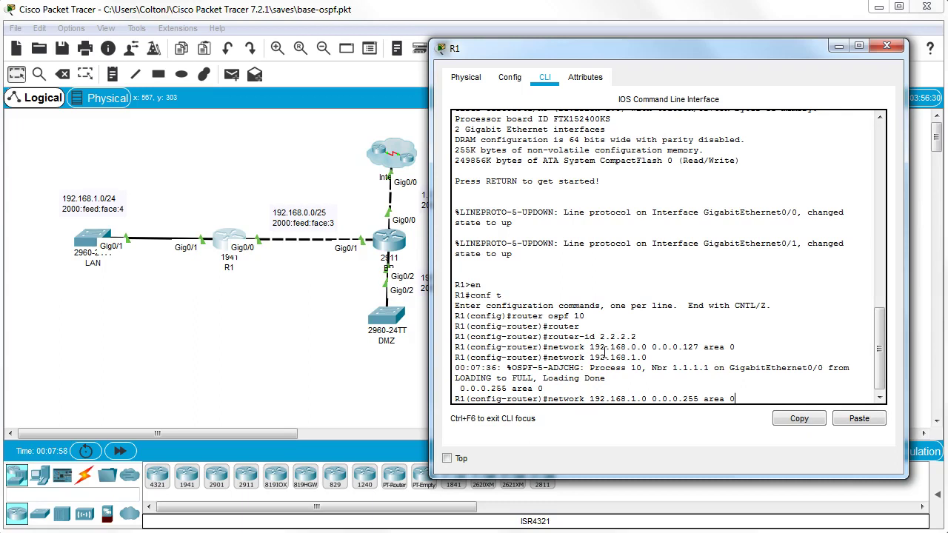
{"action": "key", "text": "Return"}
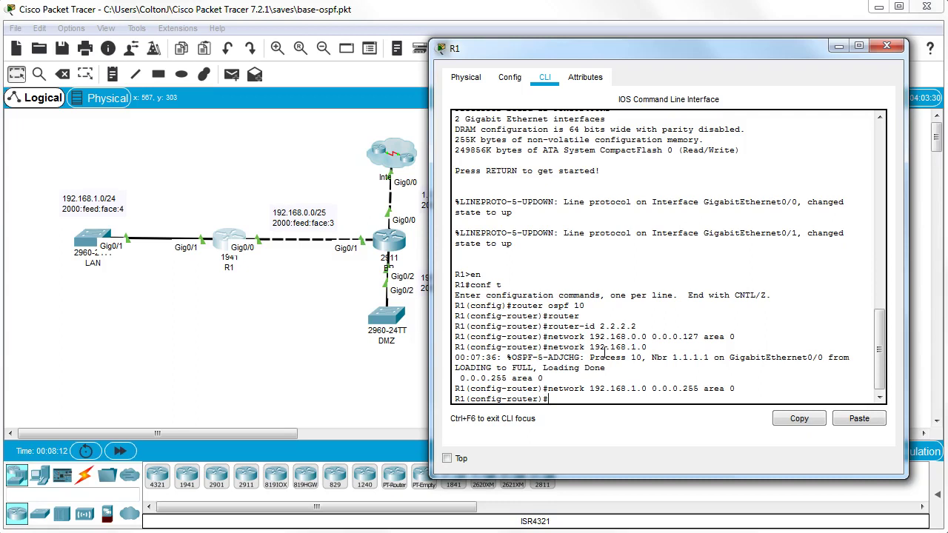
Make R1's g0/1 a passive OSPF interface
{"action": "type", "text": "pass"}
{"action": "key", "text": "Tab"}
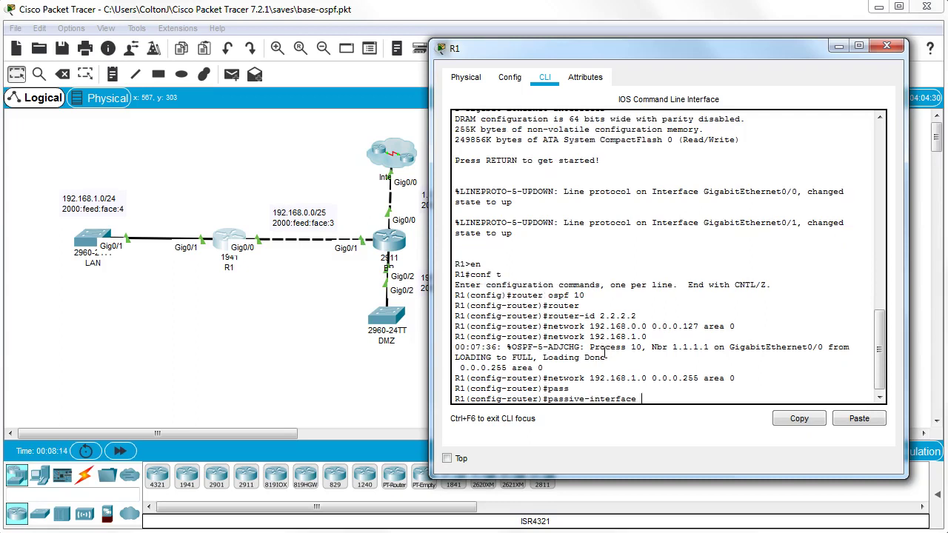
{"action": "type", "text": "g0/1"}
{"action": "key", "text": "Return"}
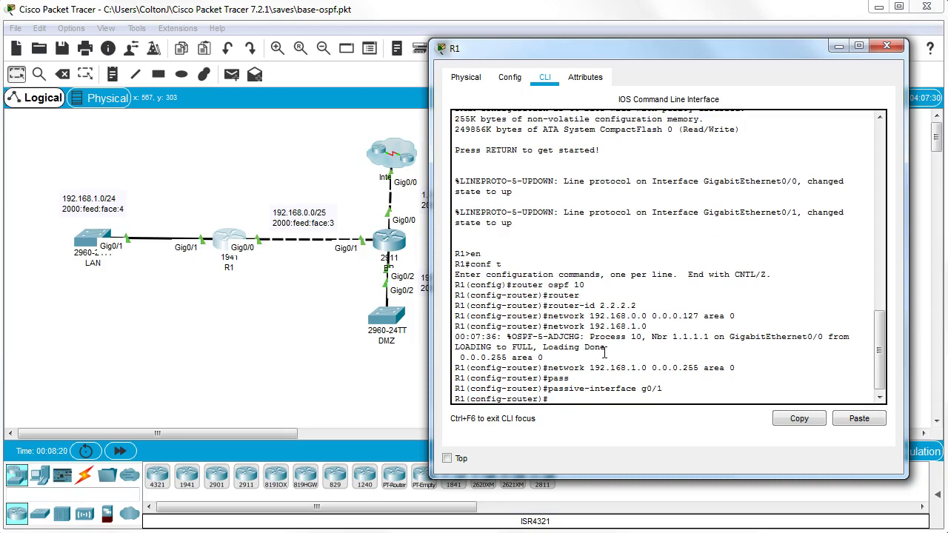
Exit twice to bring R1 back to the privileged prompt
{"action": "type", "text": "exit"}
{"action": "key", "text": "Return"}
{"action": "type", "text": "exit"}
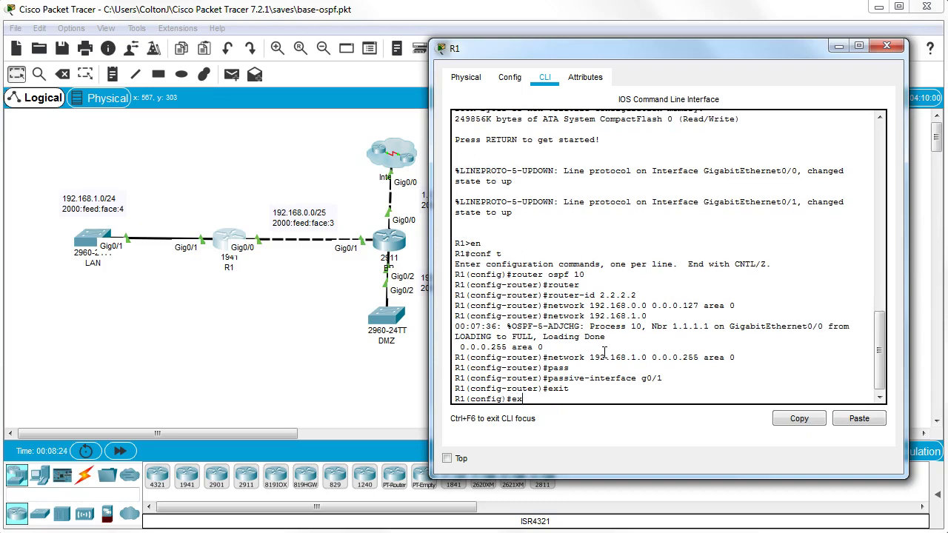
{"action": "key", "text": "Return"}
Show R1's routing table, then only OSPF routes to 1.0.0.0/30 and 192.168.0.128/25 via 192.168.0.1
{"action": "type", "text": "show"}
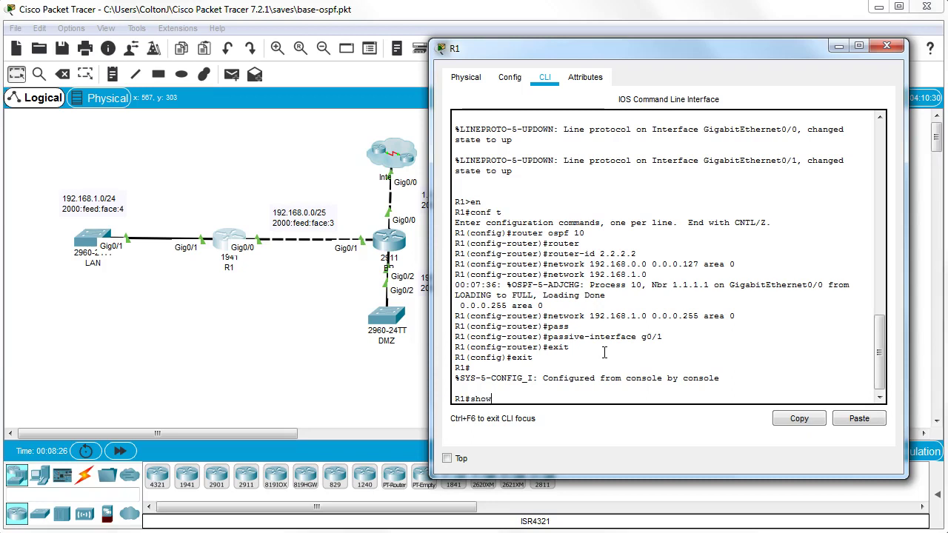
{"action": "type", "text": " ip route"}
{"action": "key", "text": "Return"}
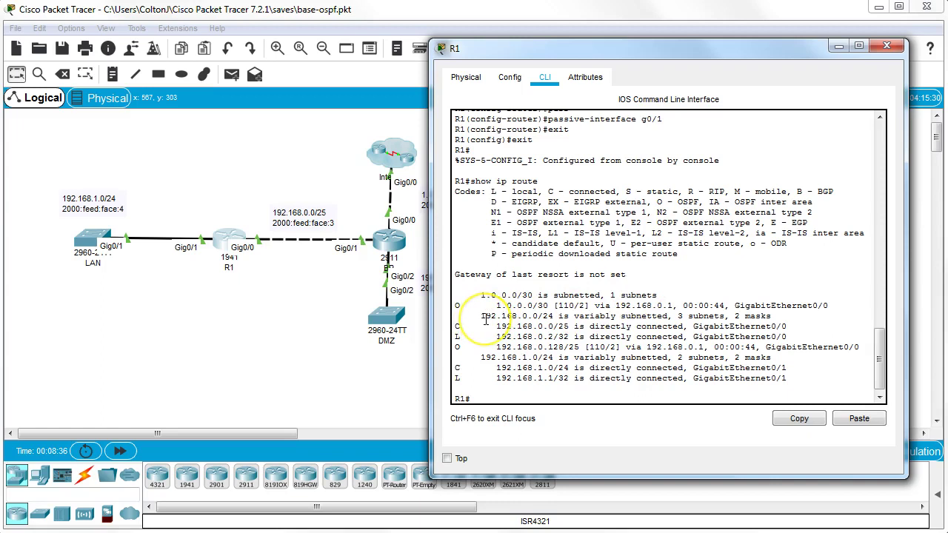
{"action": "key", "text": "Up"}
{"action": "type", "text": "ospf"}
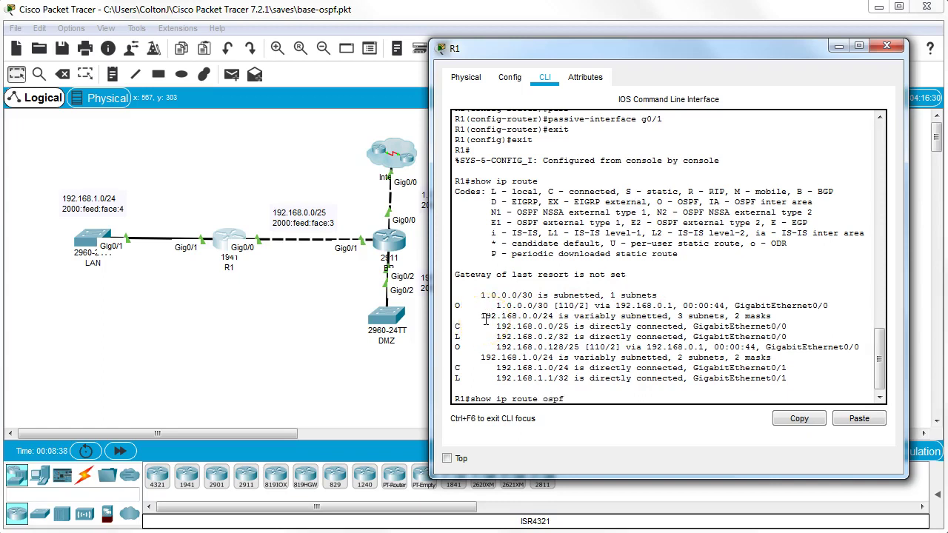
{"action": "key", "text": "Return"}
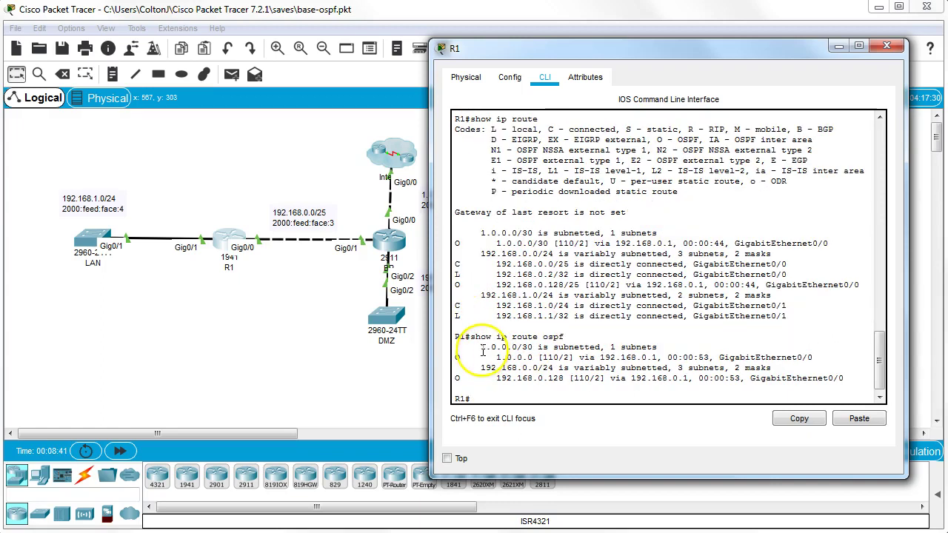
{"action": "left_click_drag", "start_coordinate": [482, 352], "coordinate": [635, 391]}
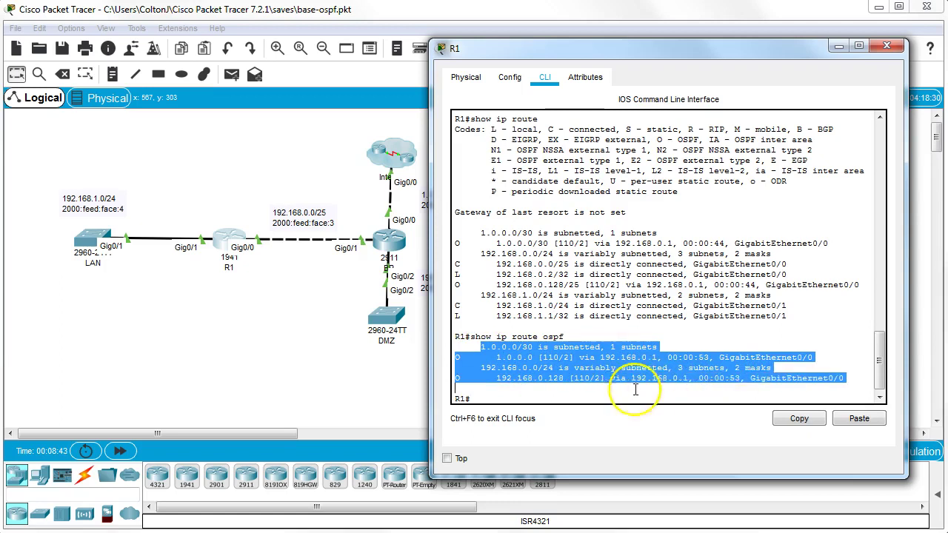
{"action": "left_click", "coordinate": [635, 390]}
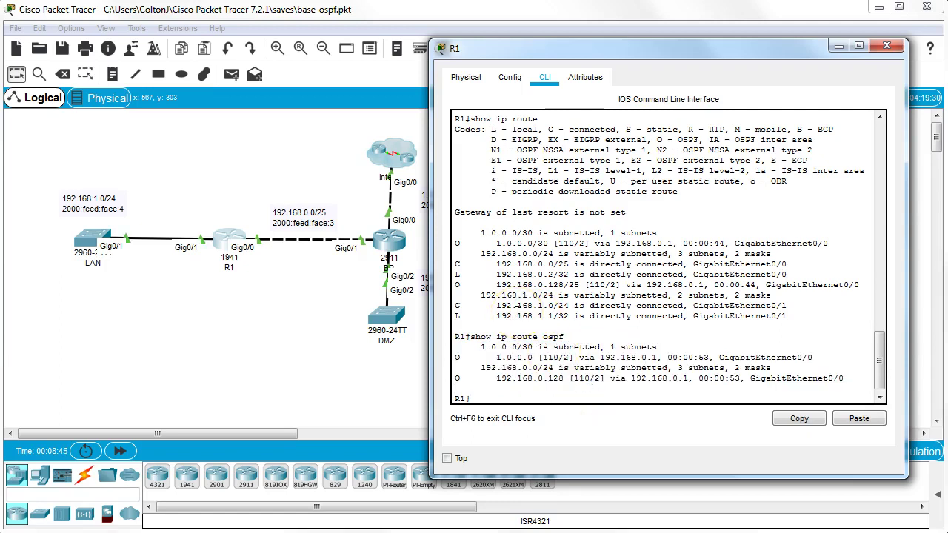